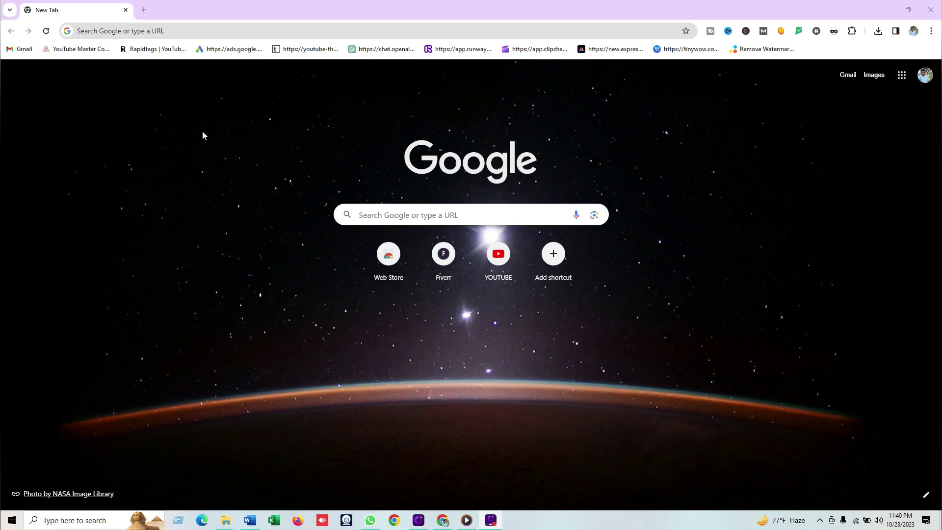
# Search the web for "chatgpt".
pyautogui.click(166, 31)
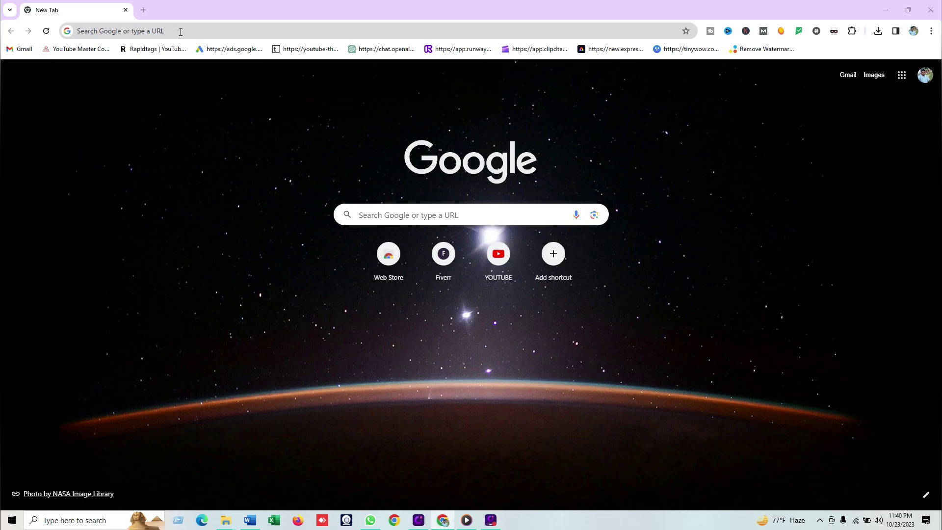
pyautogui.click(180, 32)
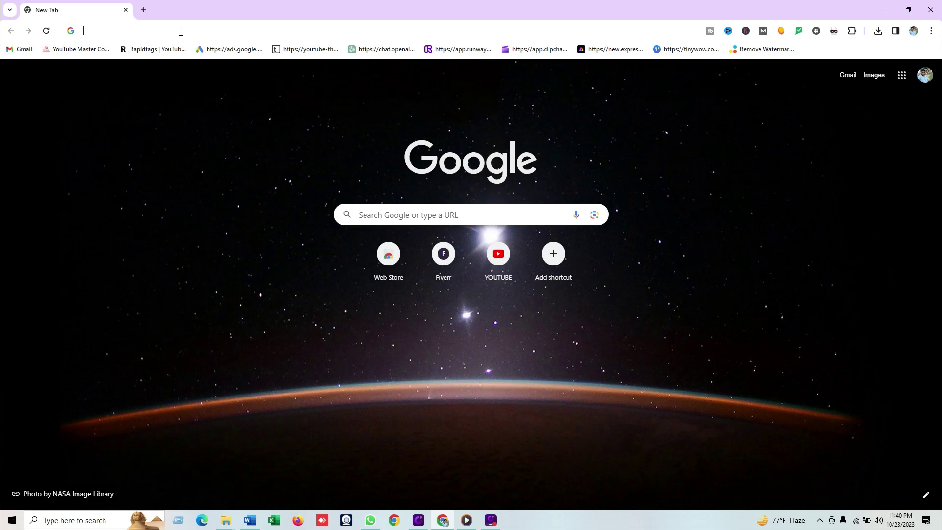
pyautogui.write('chatgpt')
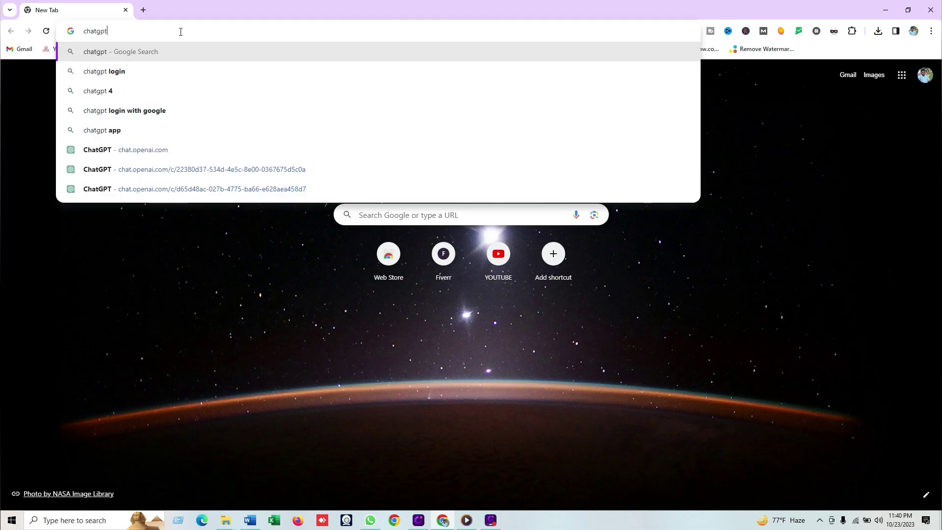
pyautogui.press('Return')
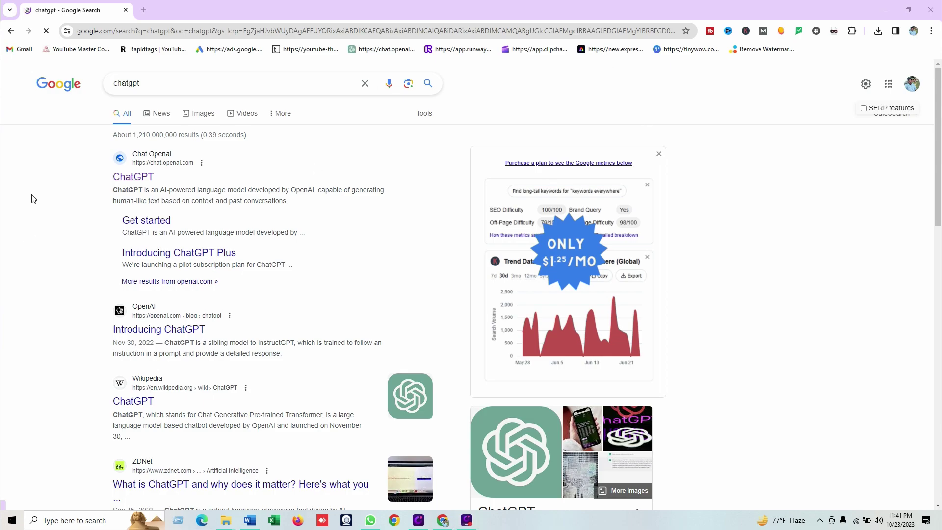
pyautogui.moveTo(93, 141); pyautogui.dragTo(146, 212)
pyautogui.moveTo(254, 217); pyautogui.dragTo(393, 216)
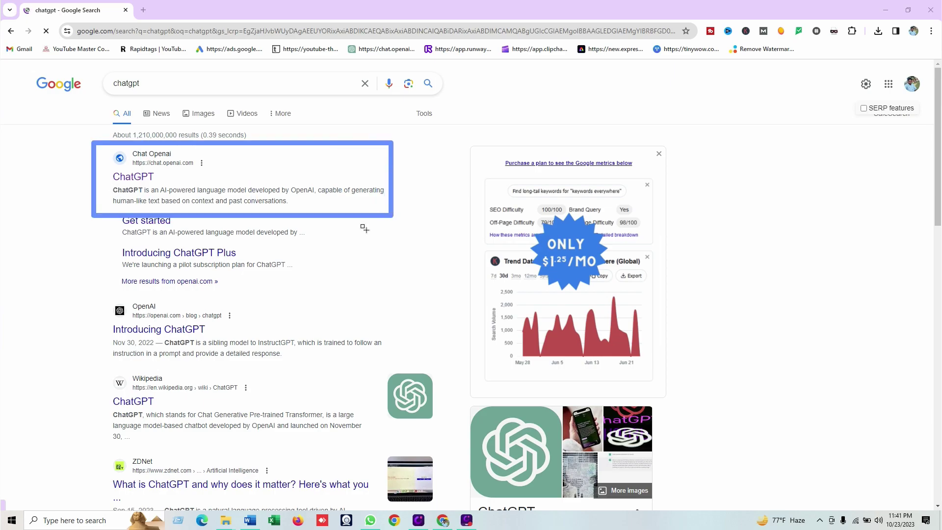
pyautogui.click(642, 25)
pyautogui.click(393, 143)
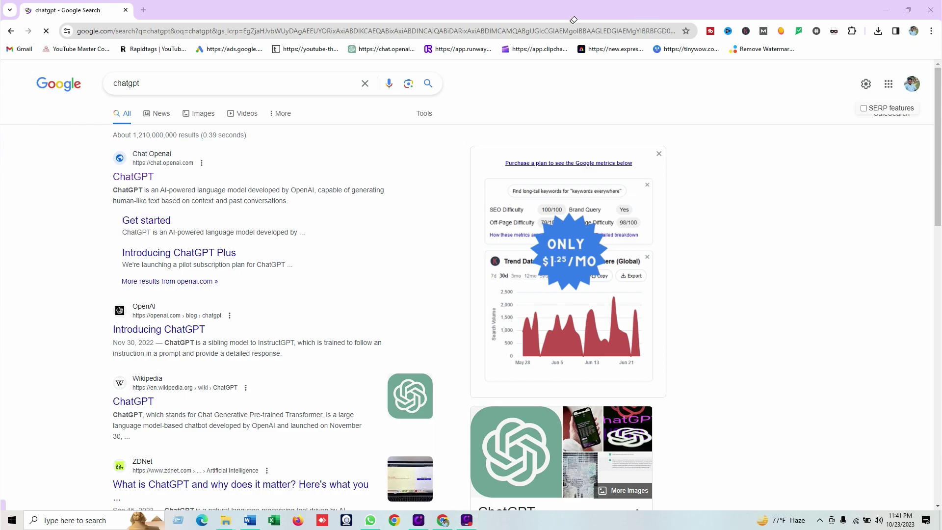
# Open the ChatGPT result from chat.openai.com and take a brief look at the blank Script Writing document in Word.
pyautogui.click(146, 166)
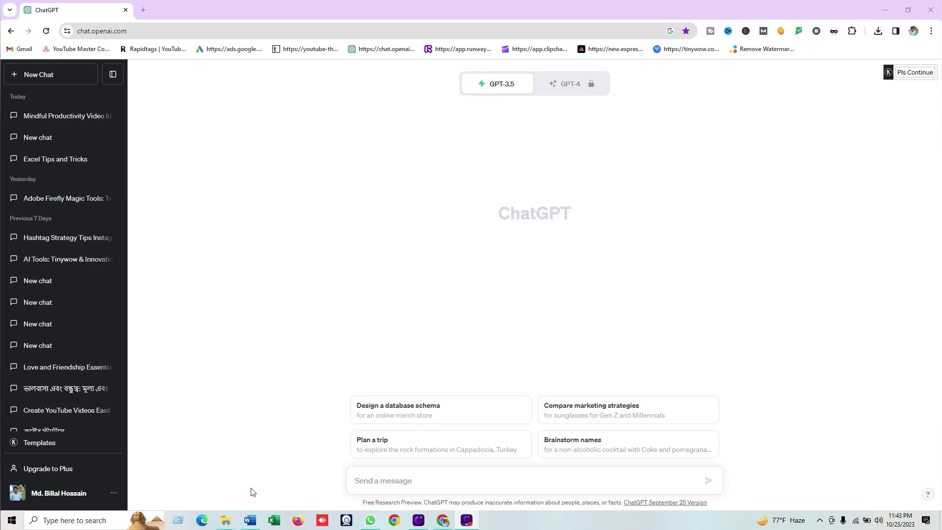
pyautogui.click(251, 523)
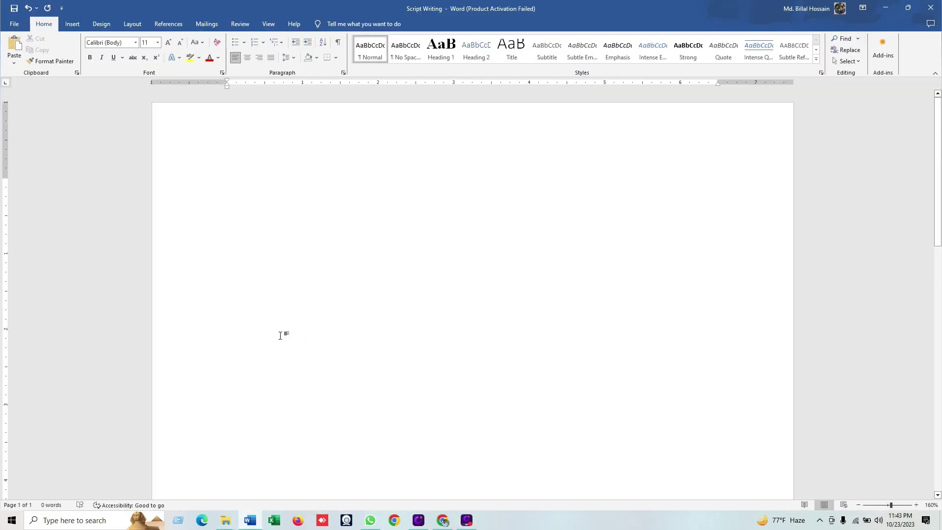
pyautogui.click(250, 520)
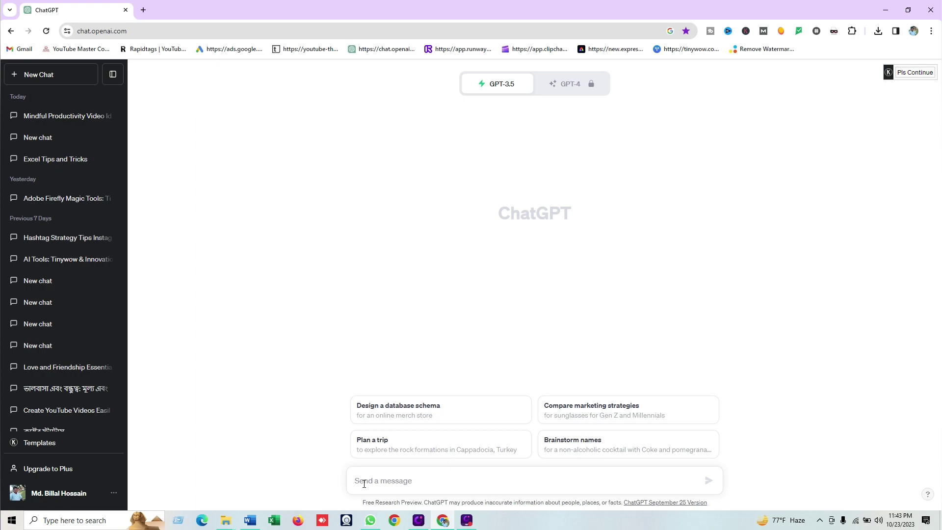
# Send ChatGPT the prompt: write a title about "how to earn 1000$ per month without no jobs by using AI".
pyautogui.write('write a title about "how to earn 1000$ per month without no jobs by using AI"')
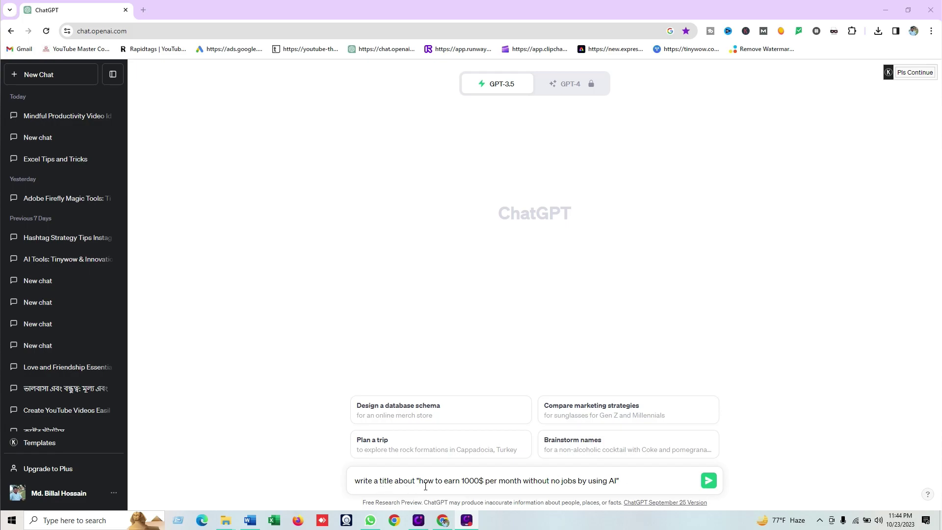
pyautogui.moveTo(419, 480); pyautogui.dragTo(617, 483)
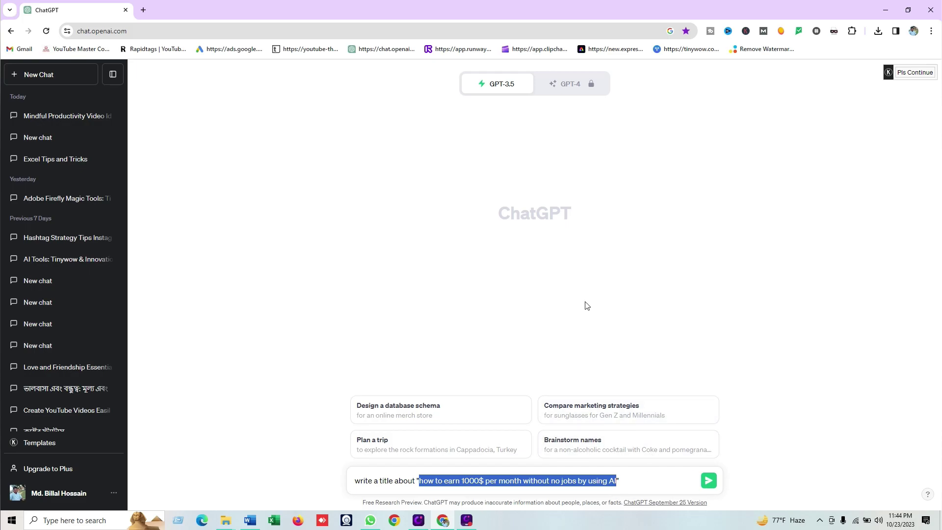
pyautogui.click(709, 487)
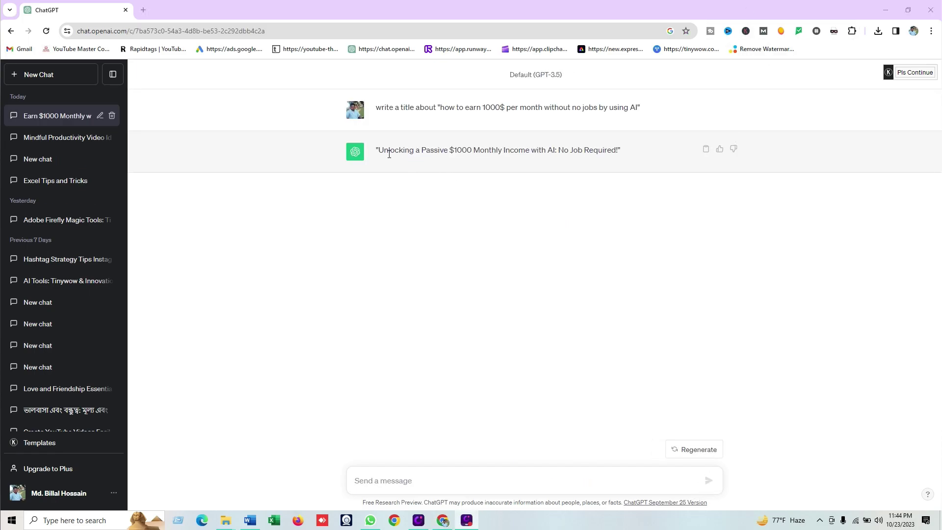
# Review the suggested title and regenerate the response twice to get alternative titles.
pyautogui.moveTo(378, 149); pyautogui.dragTo(622, 158)
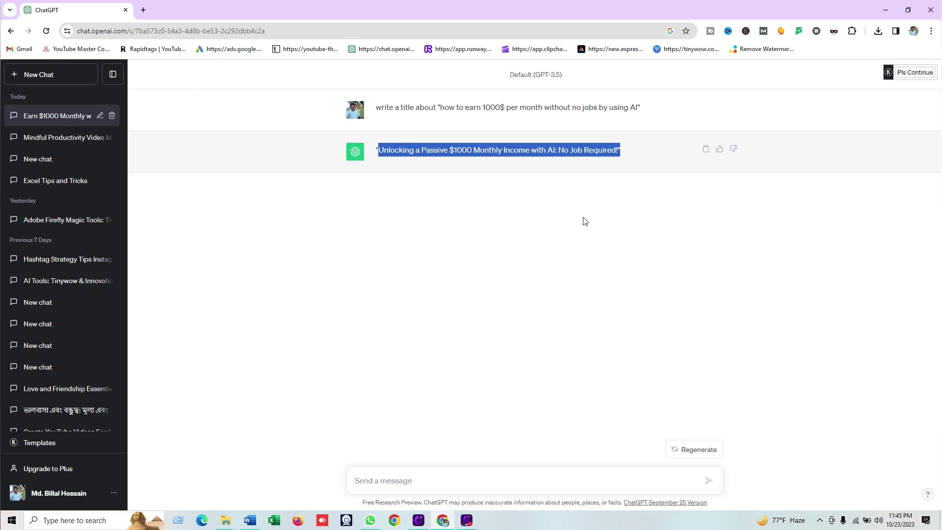
pyautogui.click(692, 451)
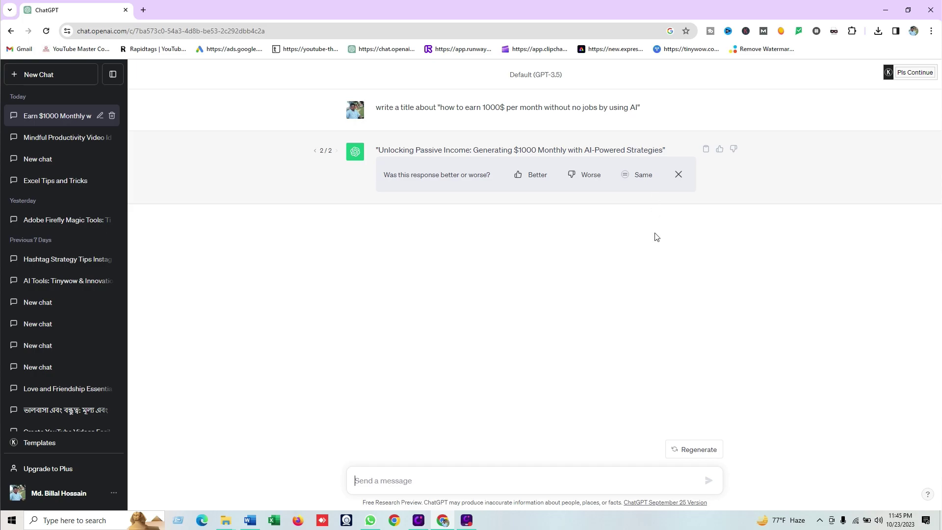
pyautogui.click(692, 450)
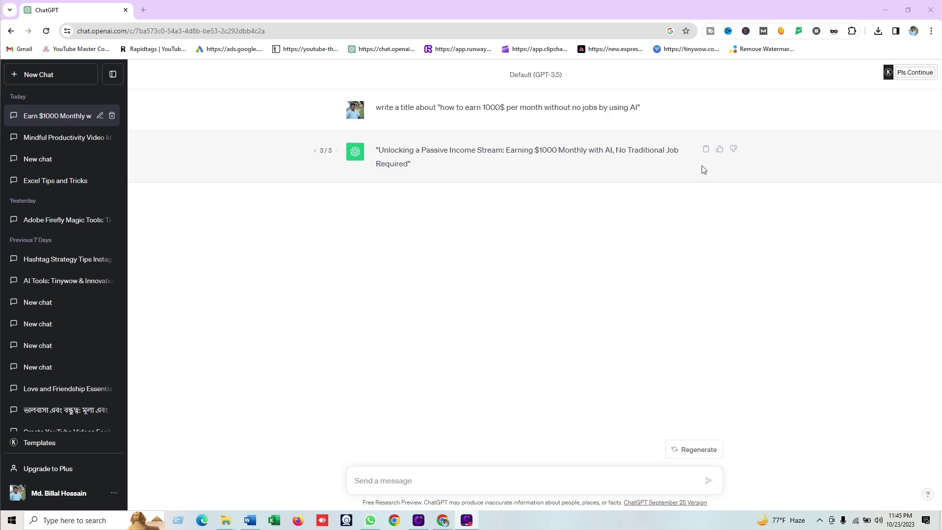
# Copy the third generated title into the Script Writing document in Word and remove its surrounding quotation marks.
pyautogui.click(706, 151)
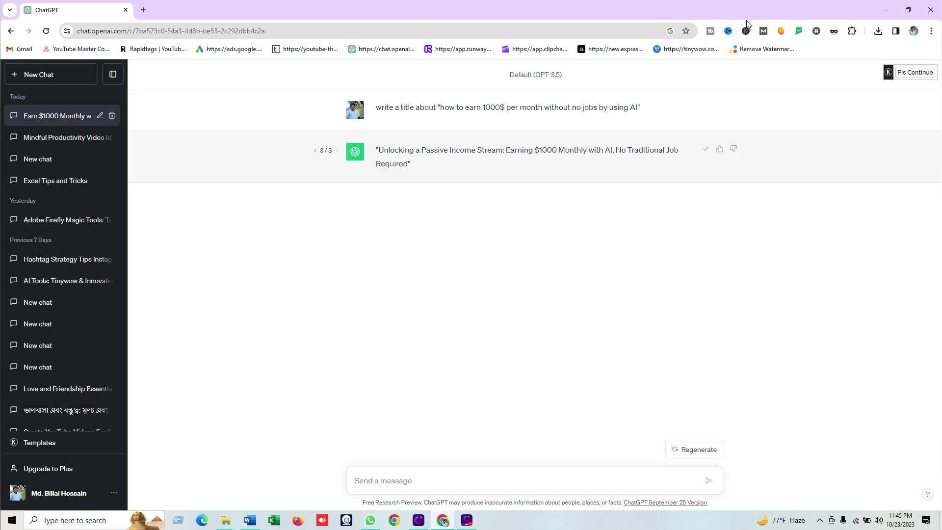
pyautogui.click(251, 521)
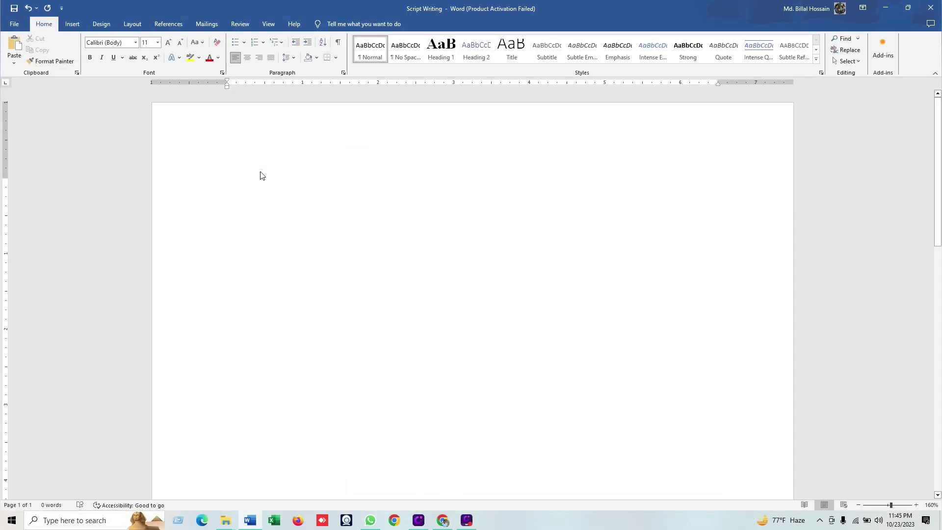
pyautogui.hotkey('ctrl', 'v')
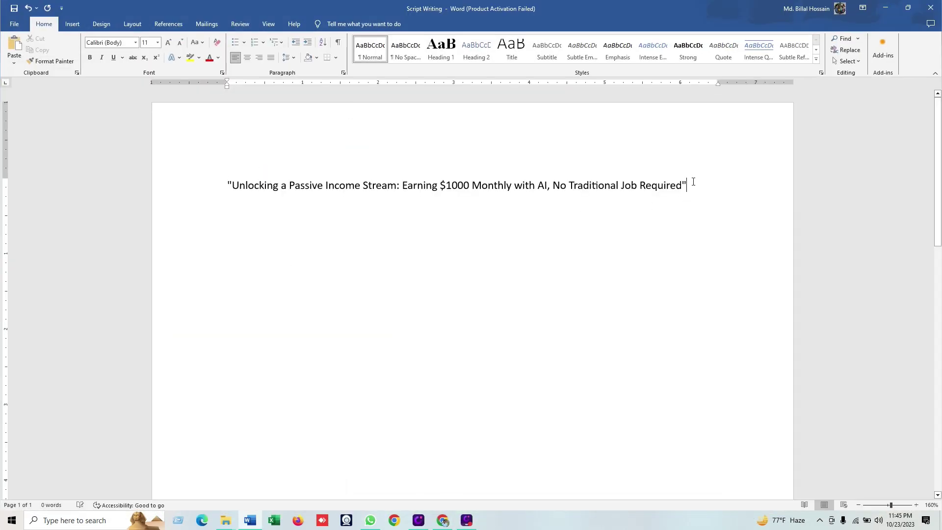
pyautogui.press('BackSpace')
pyautogui.click(231, 186)
pyautogui.press('BackSpace')
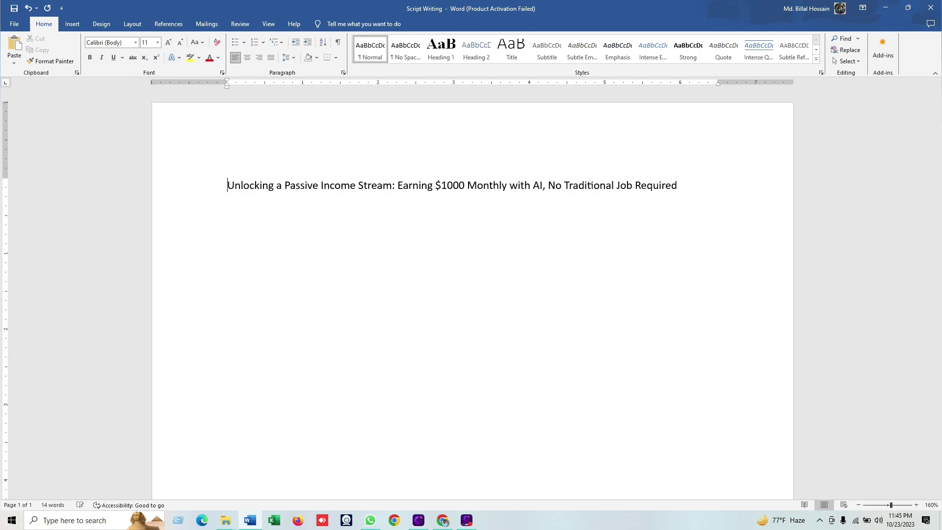
# Append the hashtag #gratistips to the end of the title.
pyautogui.click(702, 187)
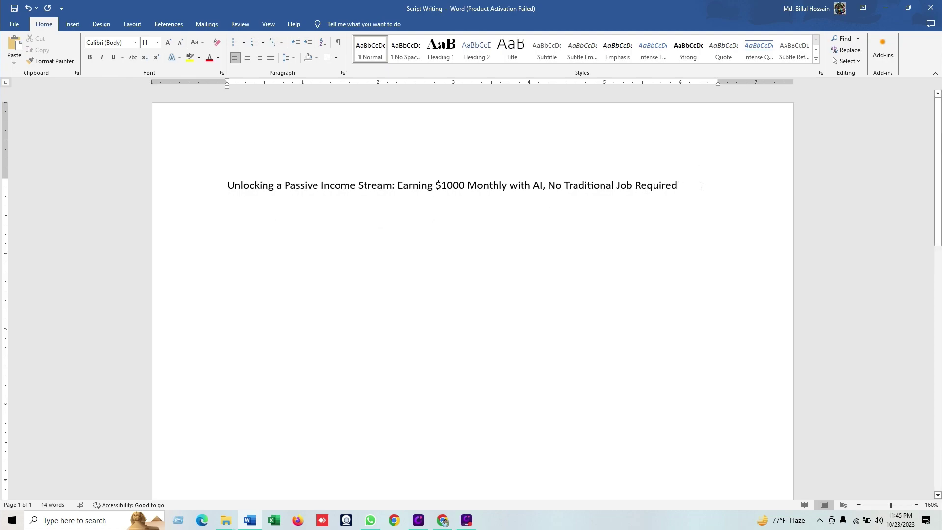
pyautogui.write('#gratis')
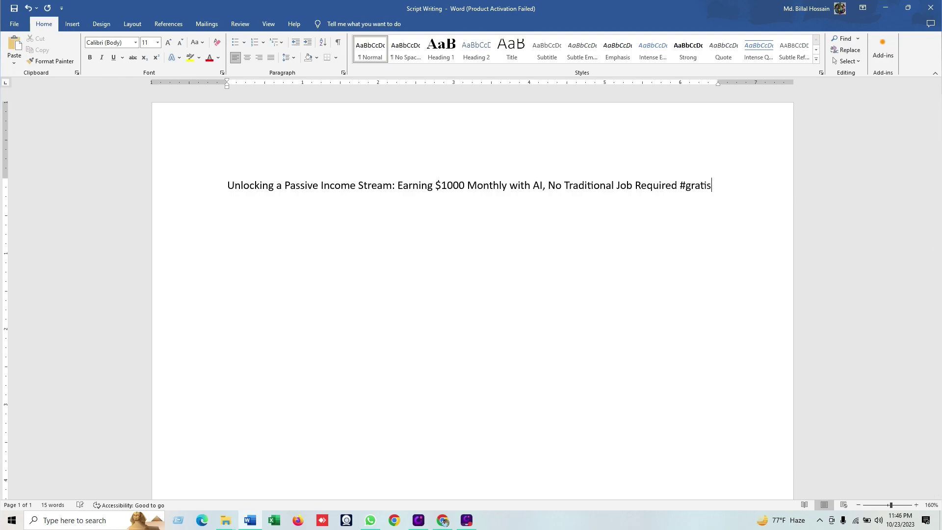
pyautogui.write('tips')
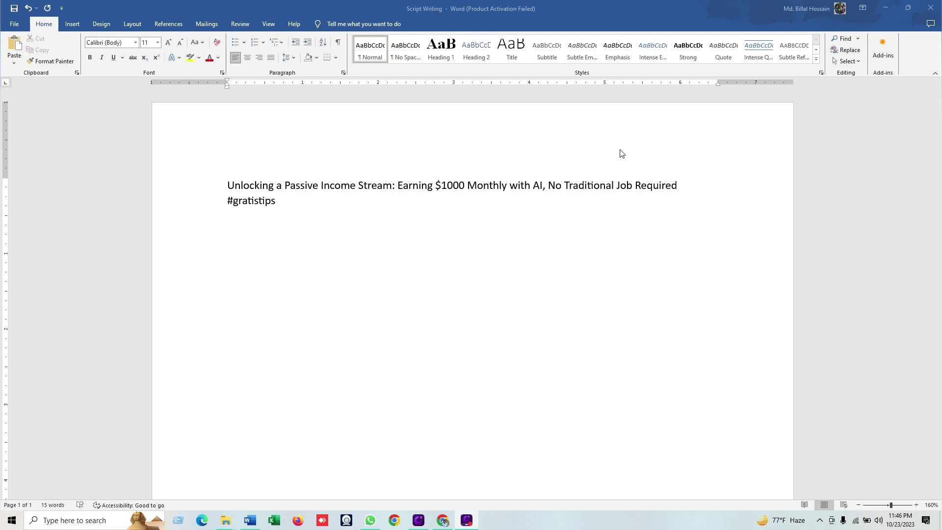
# Switch to ChatGPT and send the copied generated title followed by the request "make a description with this title".
pyautogui.hotkey('alt', 'Tab')
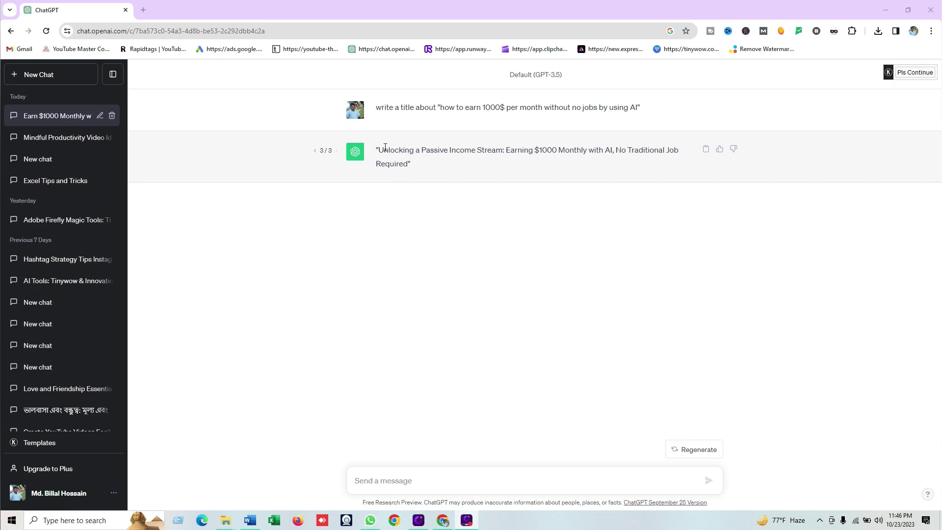
pyautogui.click(706, 150)
pyautogui.click(408, 479)
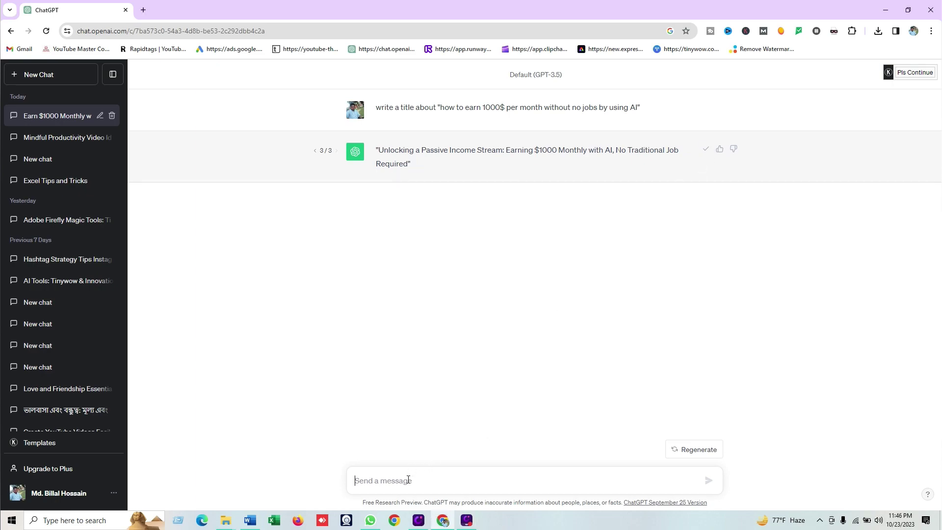
pyautogui.hotkey('ctrl', 'v')
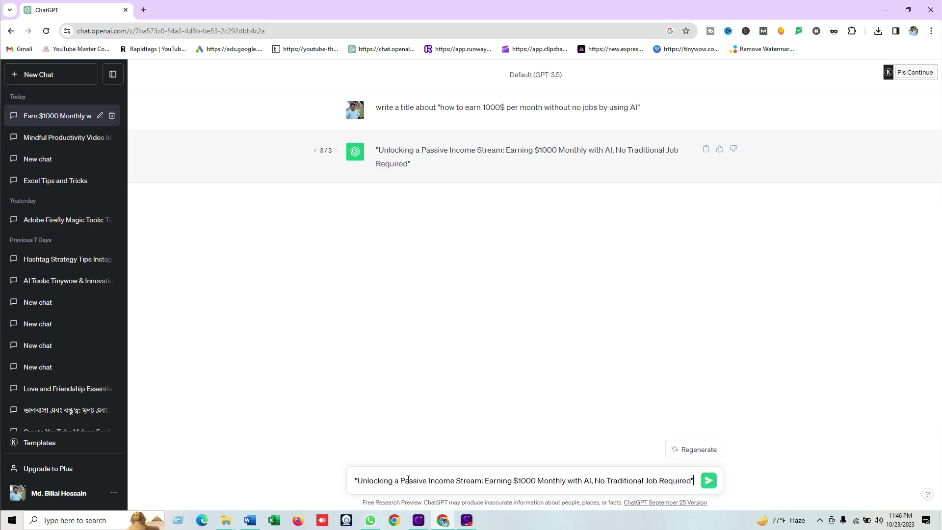
pyautogui.hotkey('shift', 'Return')
pyautogui.write('make a descrip')
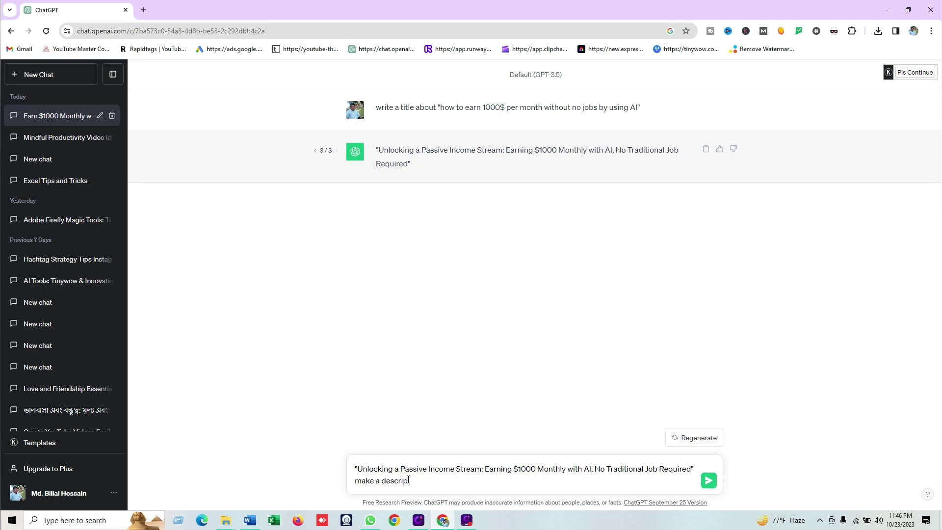
pyautogui.write('tion with this title')
pyautogui.press('Return')
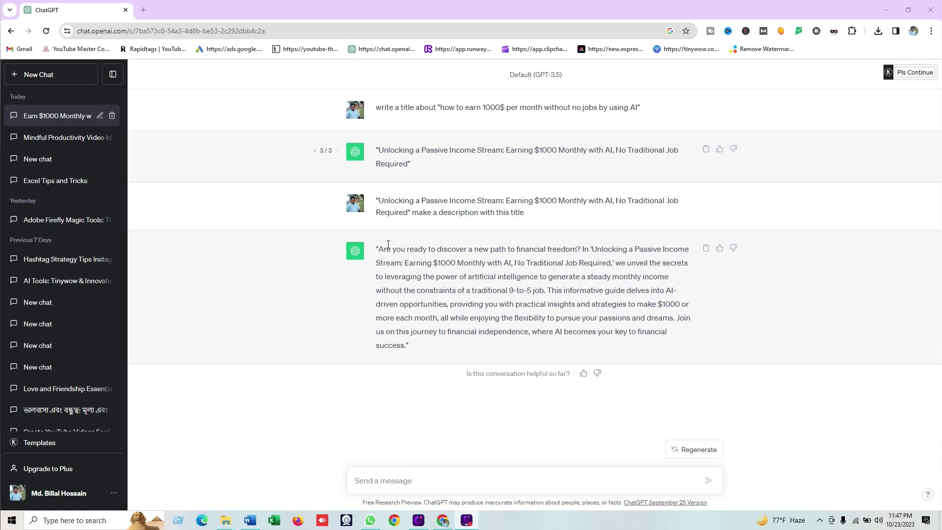
# Copy the generated description into the Word document, leaving a blank line below the title, and remove its surrounding quotation marks.
pyautogui.click(706, 247)
pyautogui.click(251, 520)
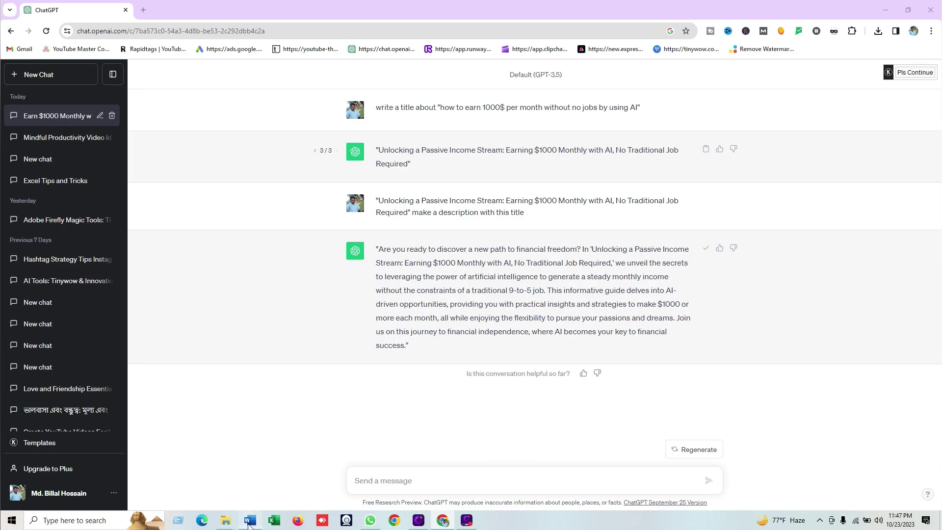
pyautogui.press('Return')
pyautogui.press('Return')
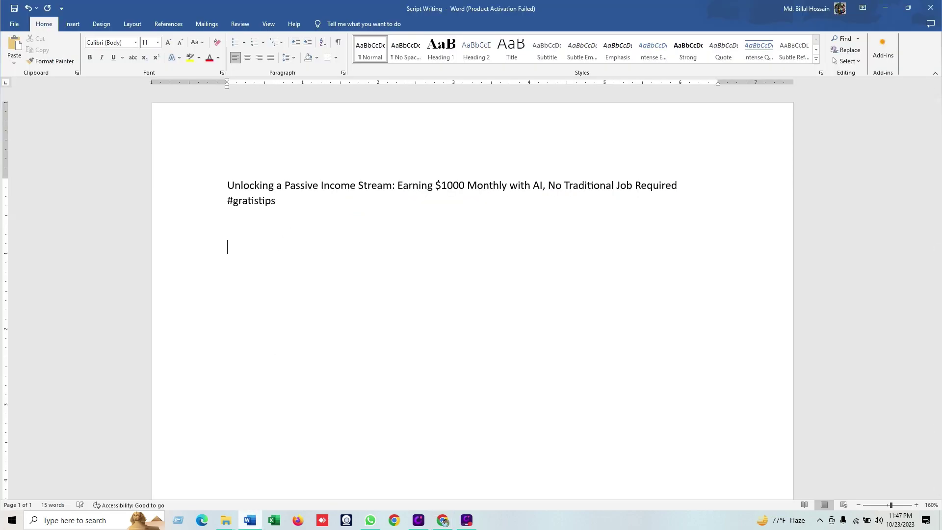
pyautogui.hotkey('ctrl', 'v')
pyautogui.press('BackSpace')
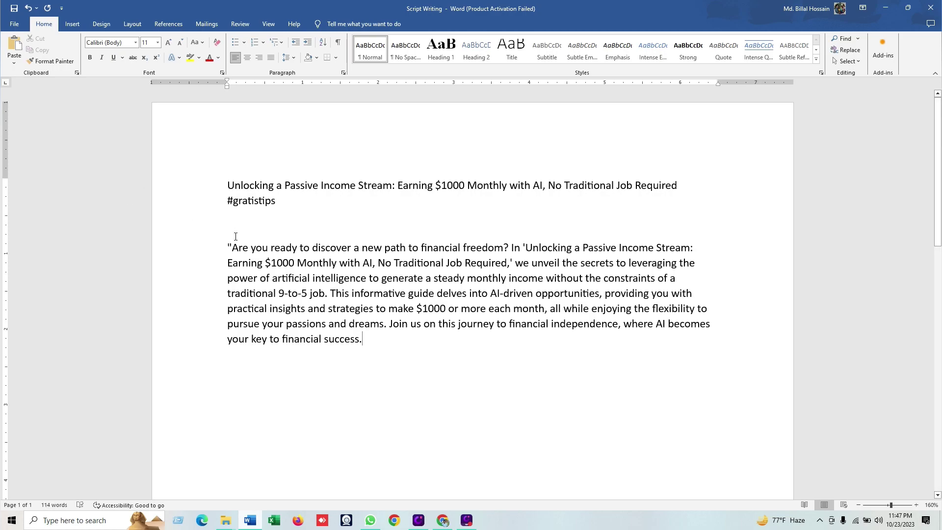
pyautogui.click(232, 248)
pyautogui.press('BackSpace')
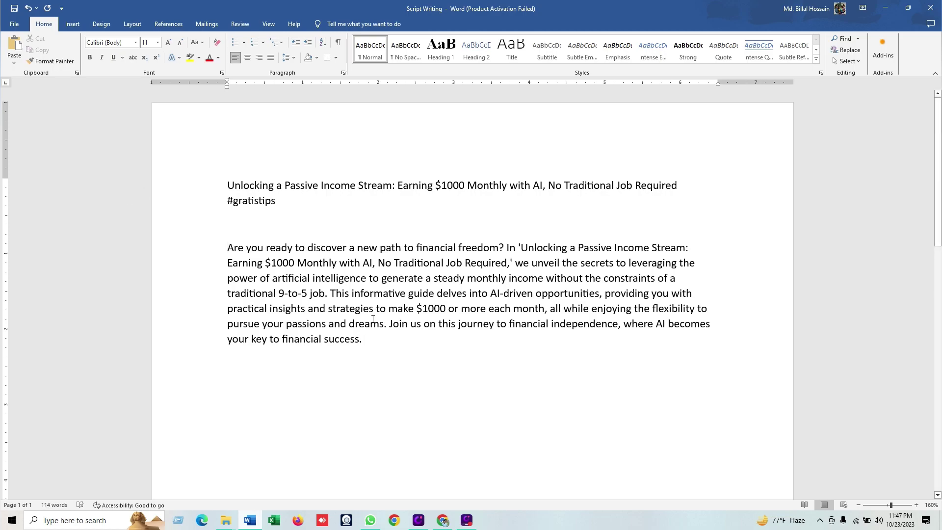
pyautogui.hotkey('ctrl', 'End')
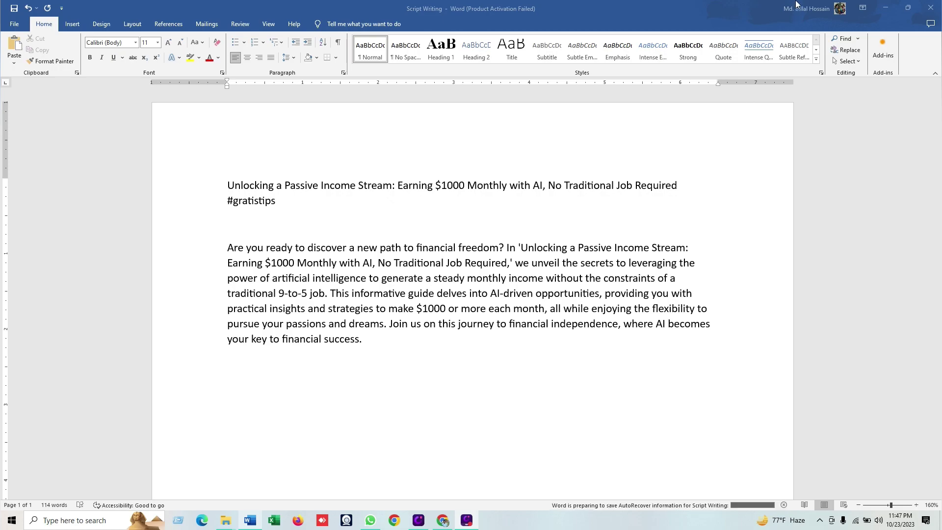
# Switch to ChatGPT and send the copied generated description followed by the request "make me some tags with this description".
pyautogui.hotkey('alt', 'Tab')
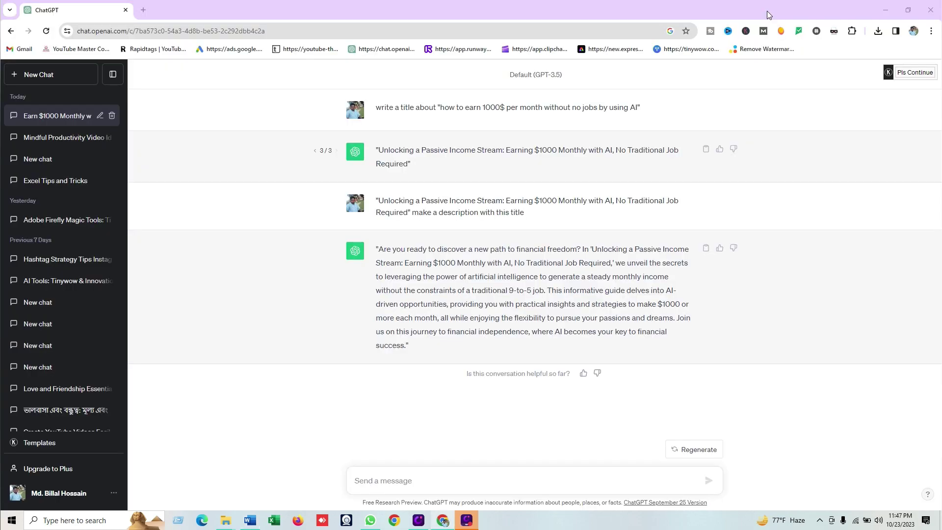
pyautogui.click(705, 248)
pyautogui.click(421, 481)
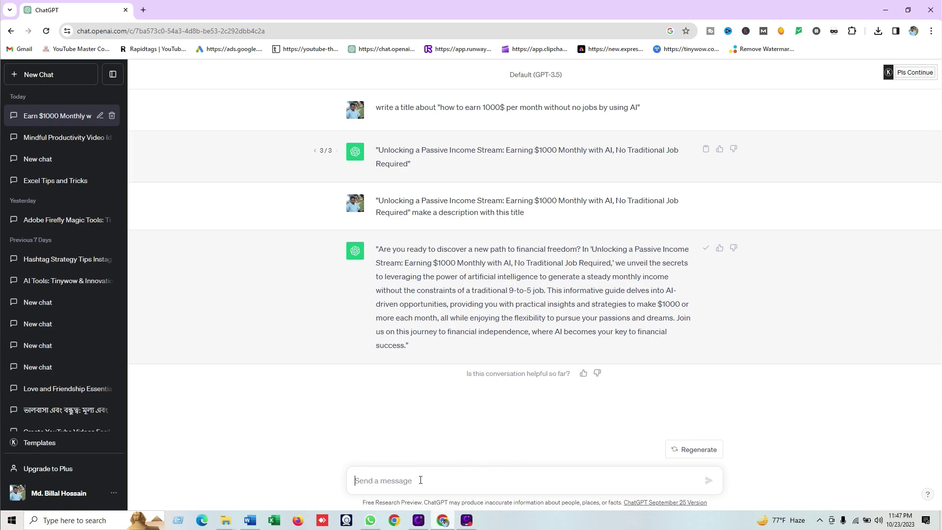
pyautogui.hotkey('ctrl', 'v')
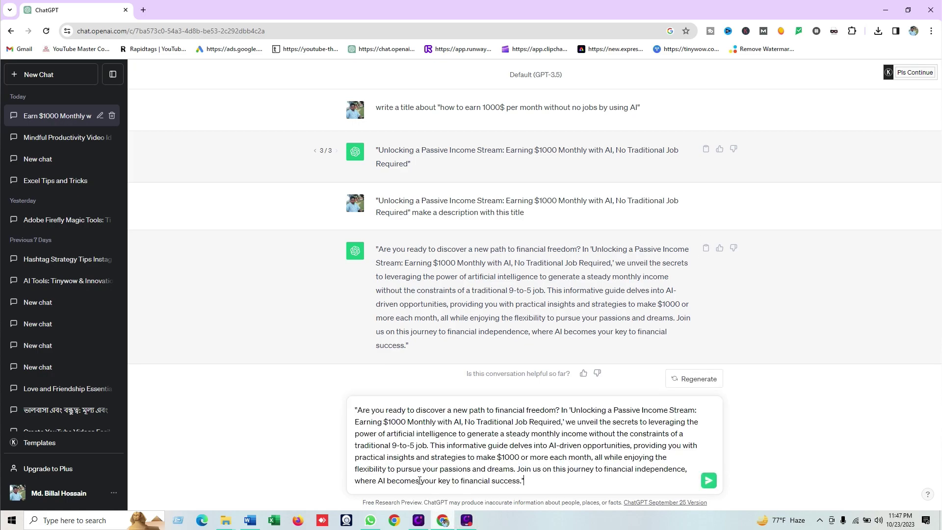
pyautogui.write('make me some tags with this ')
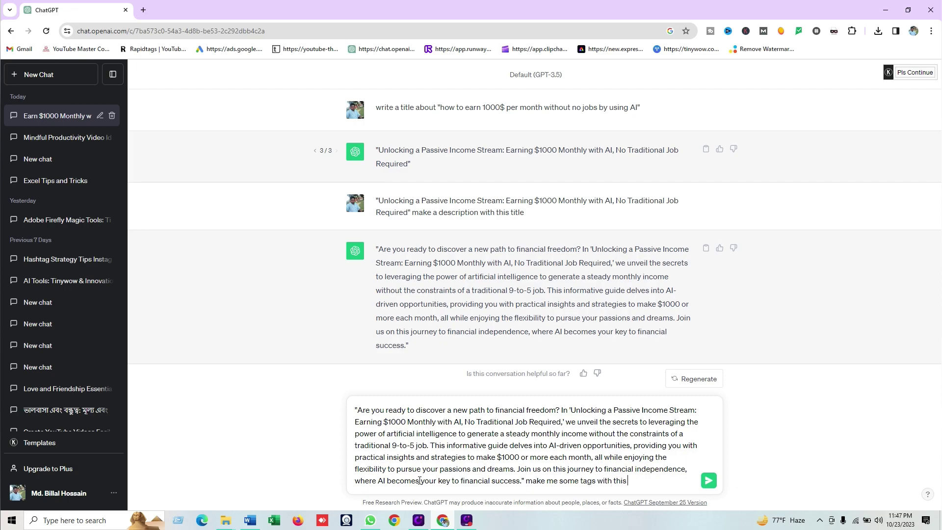
pyautogui.write('description')
pyautogui.press('Return')
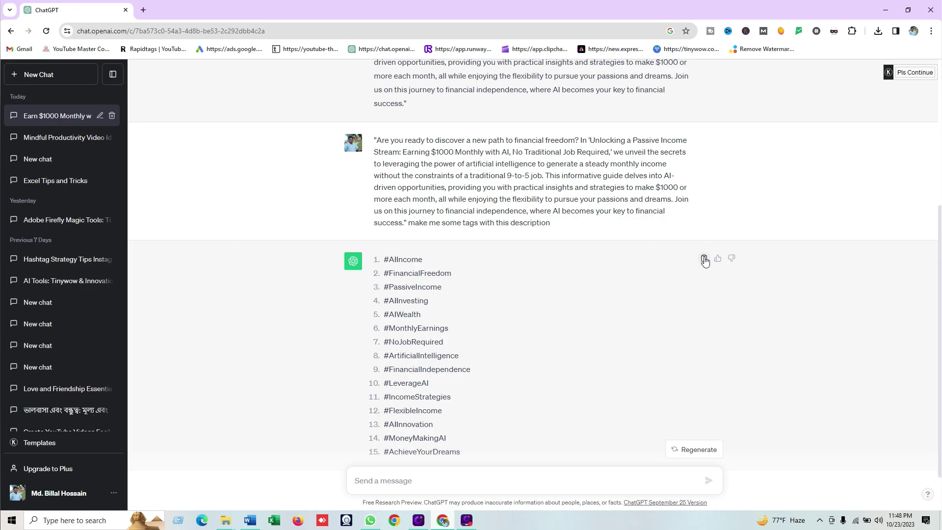
# Copy the generated numbered hashtag list from #AIIncome to #AchieveYourDreams into the Word document below the description.
pyautogui.moveTo(384, 259); pyautogui.dragTo(468, 436)
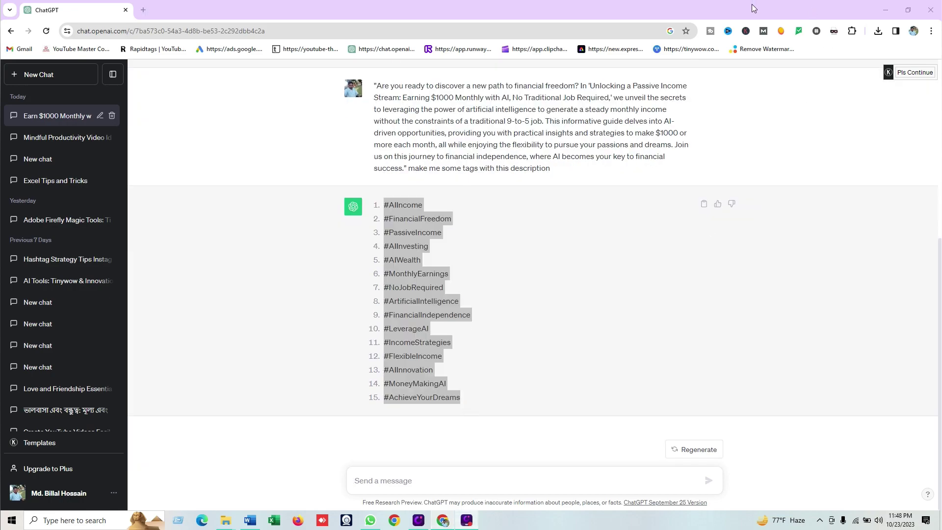
pyautogui.hotkey('alt', 'Tab')
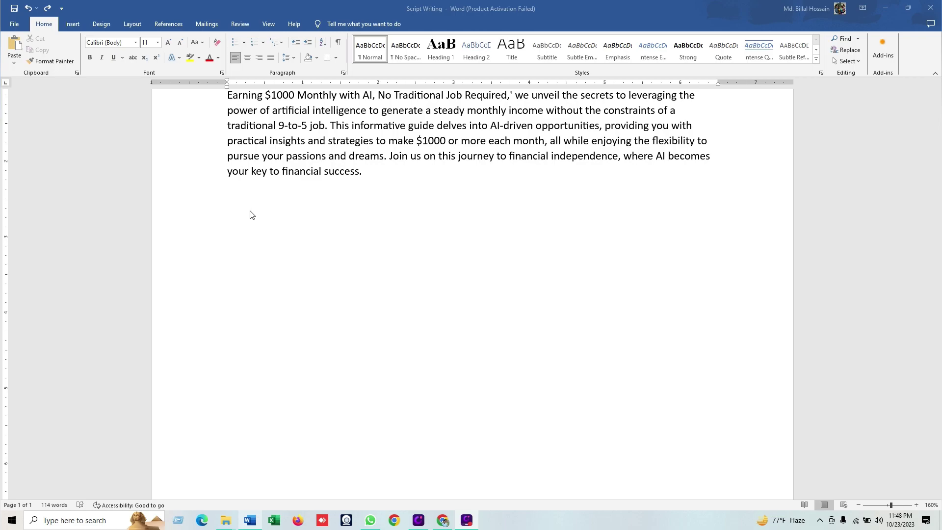
pyautogui.hotkey('ctrl', 'v')
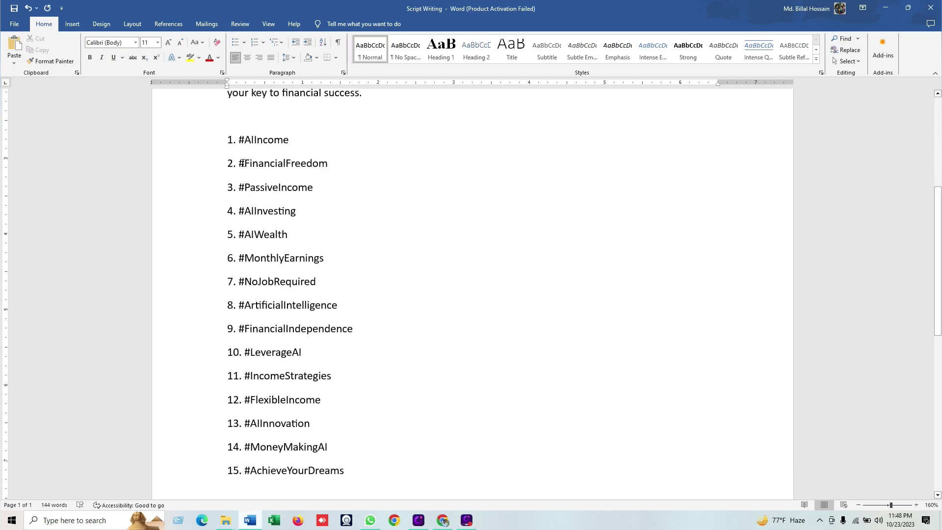
# Remove the list numbers in front of #AIIncome and #FinancialFreedom.
pyautogui.click(237, 141)
pyautogui.press('BackSpace')
pyautogui.click(239, 160)
pyautogui.press('BackSpace')
pyautogui.press('BackSpace')
pyautogui.press('BackSpace')
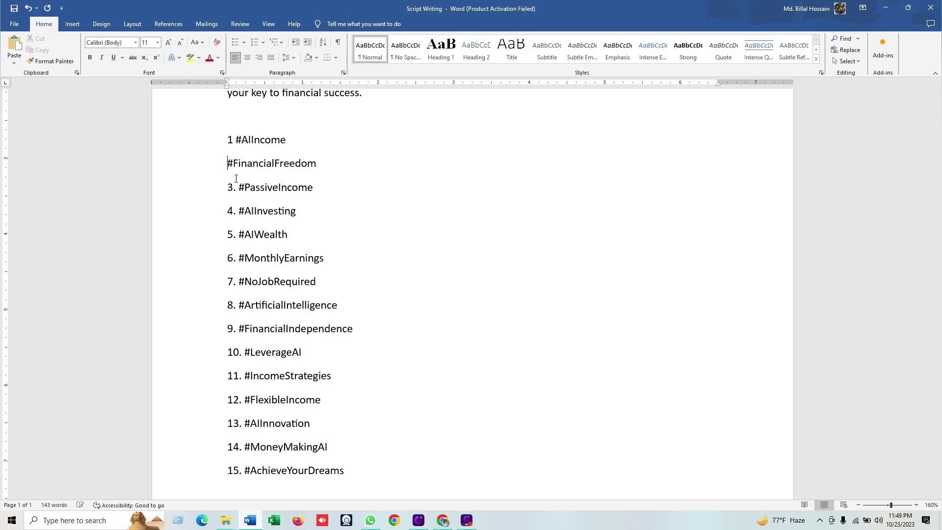
pyautogui.click(239, 142)
pyautogui.press('BackSpace')
pyautogui.press('BackSpace')
# Switch to ChatGPT and send the request "remove the numberning" for the generated tags.
pyautogui.hotkey('alt', 'Tab')
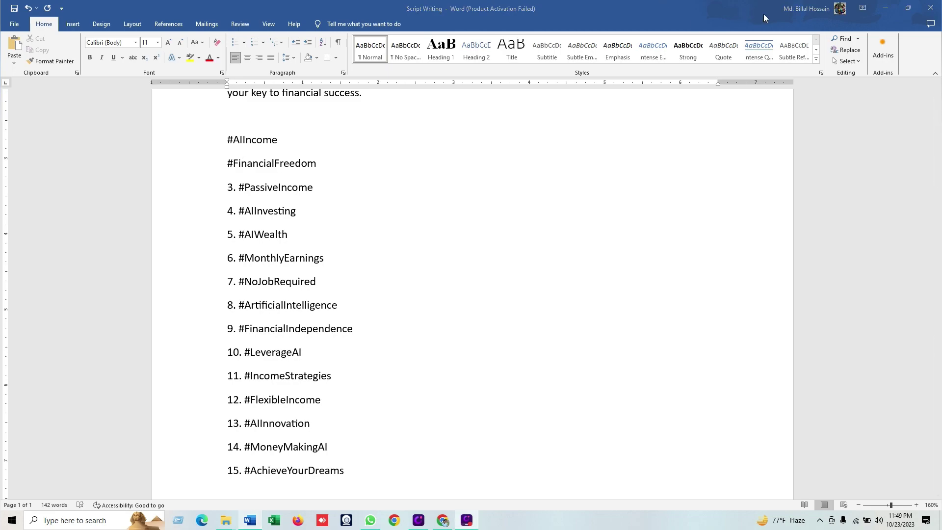
pyautogui.click(386, 481)
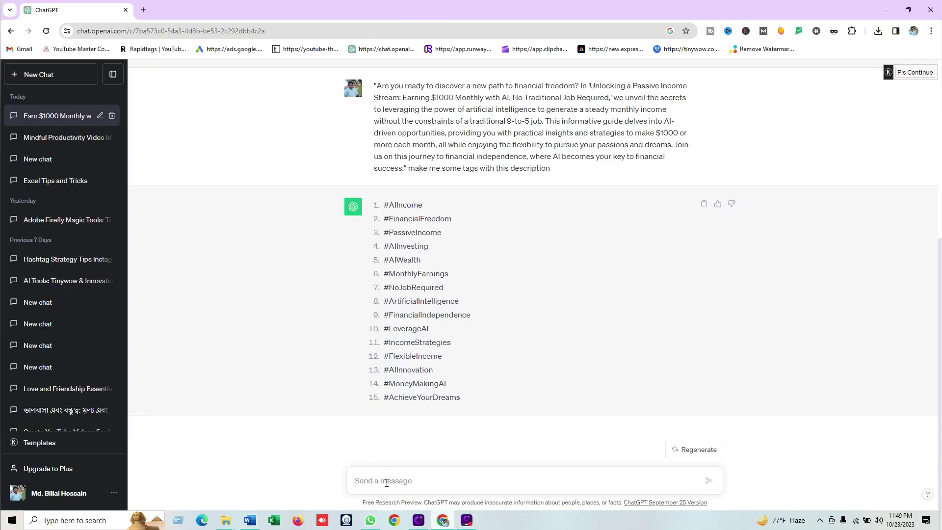
pyautogui.write('rem')
pyautogui.press('BackSpace')
pyautogui.press('BackSpace')
pyautogui.write('emove the numberning')
pyautogui.press('Return')
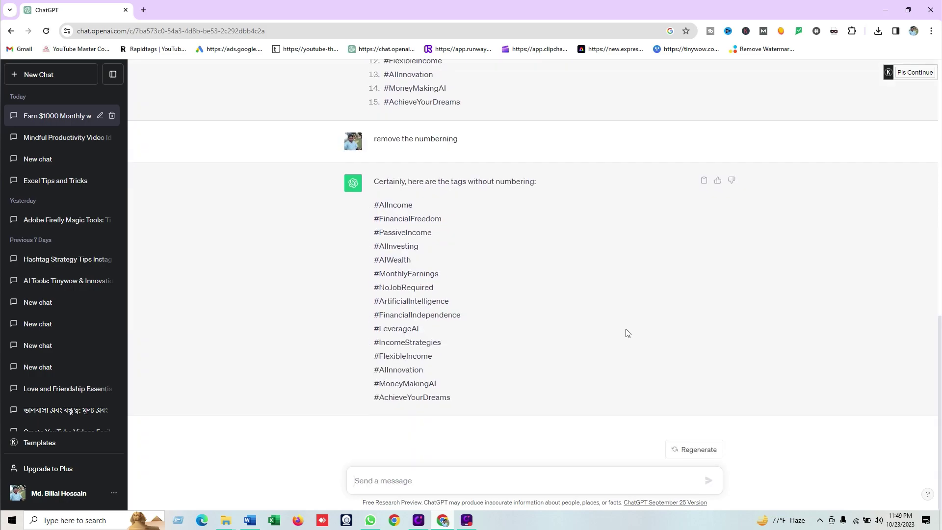
# Copy ChatGPT's unnumbered tag reply and replace the whole numbered hashtag list in the Word document with it.
pyautogui.click(704, 182)
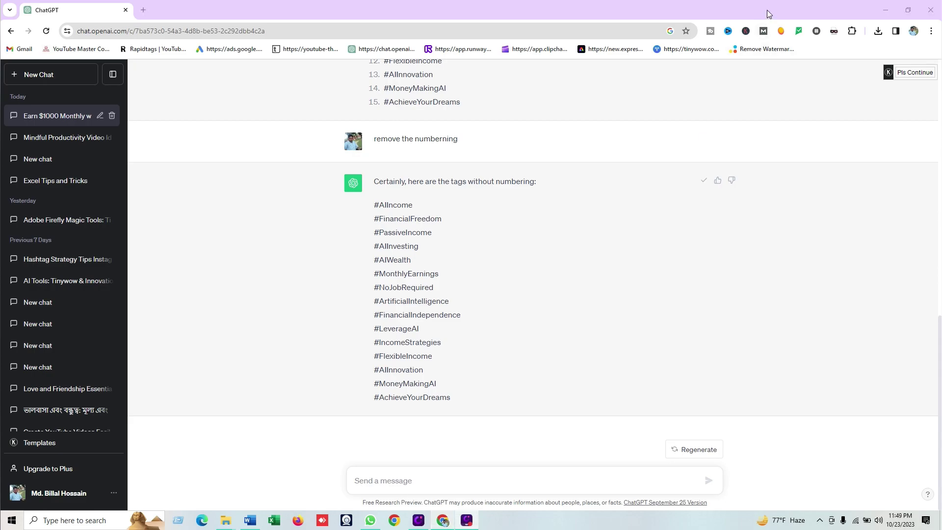
pyautogui.hotkey('alt', 'Tab')
pyautogui.scroll(-2, 426, 295)
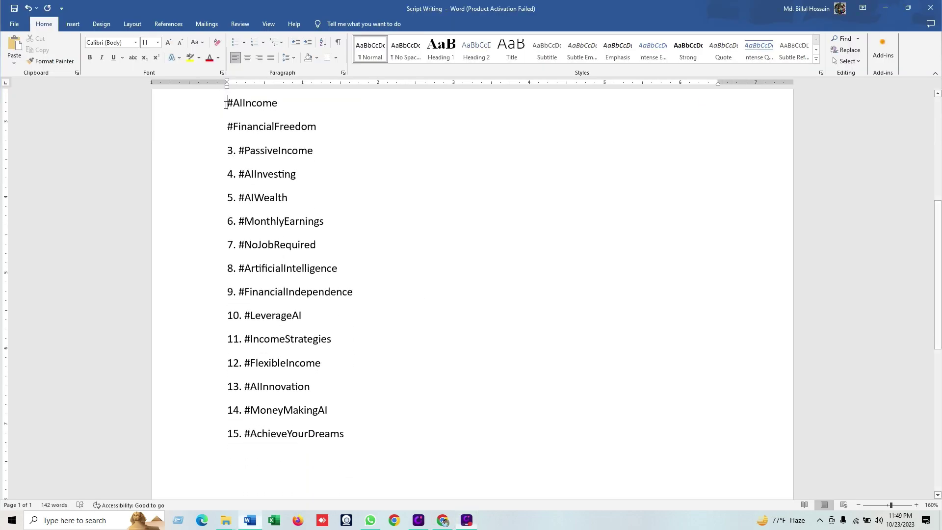
pyautogui.moveTo(226, 104); pyautogui.dragTo(346, 449)
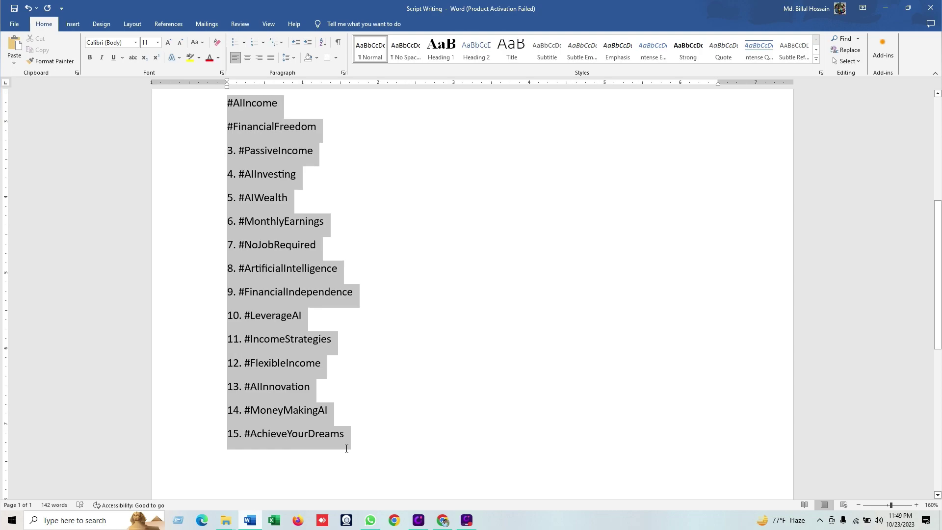
pyautogui.hotkey('ctrl', 'v')
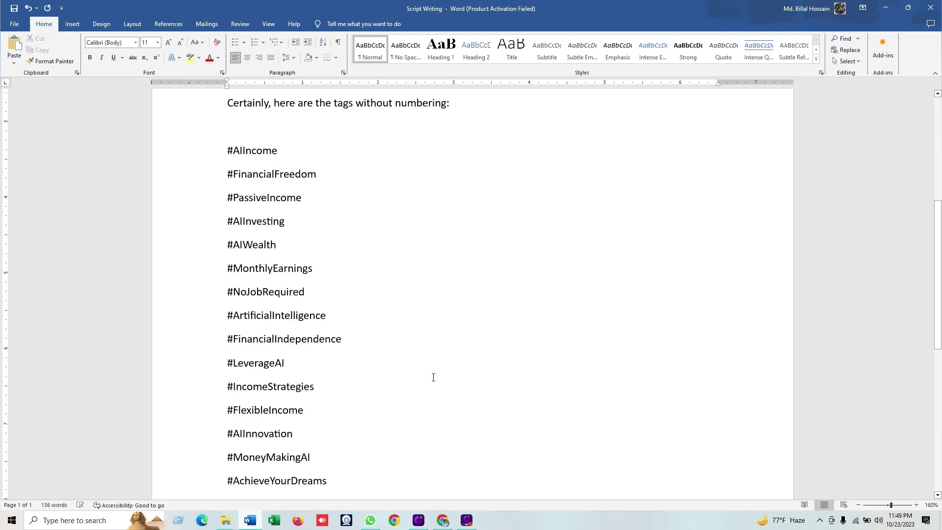
# Remove the introductory sentence and extra spacing from the pasted tags, leaving a compact hashtag list directly below the description.
pyautogui.scroll(1, 436, 372)
pyautogui.moveTo(227, 189); pyautogui.dragTo(393, 254)
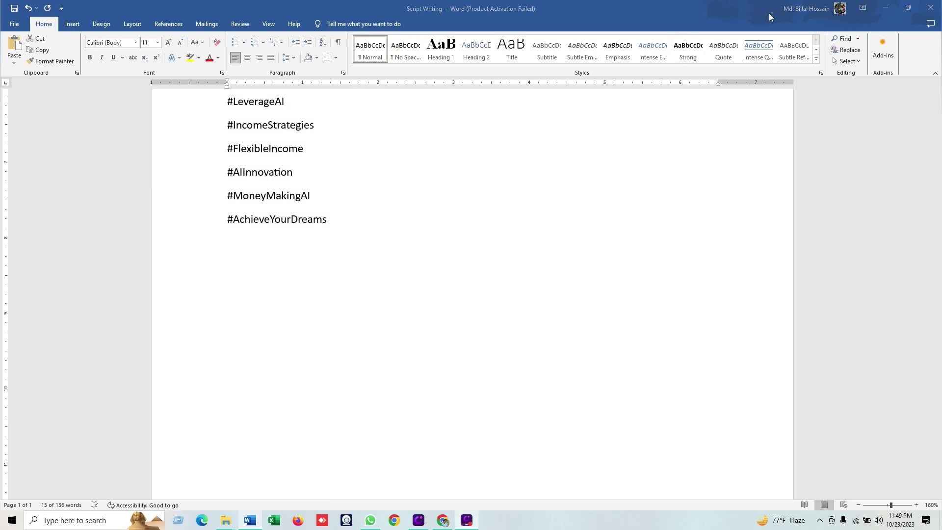
pyautogui.hotkey('ctrl', 'z')
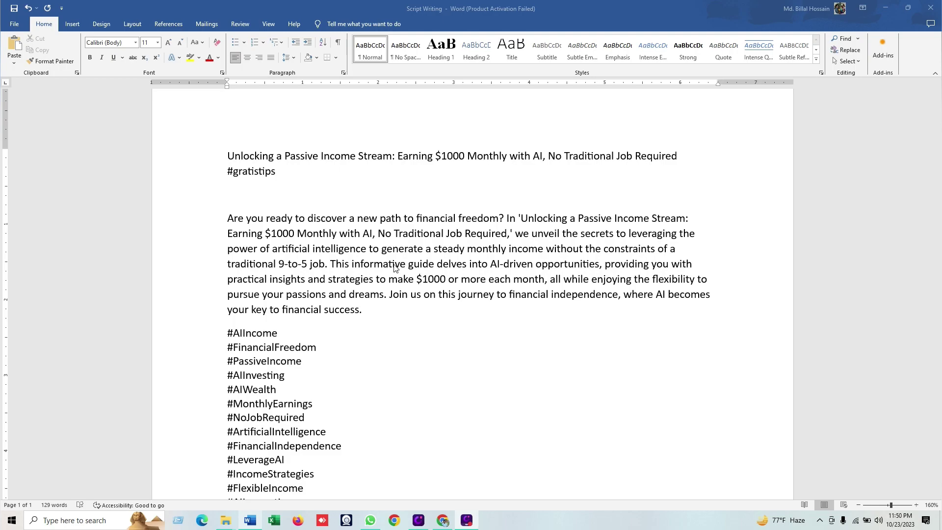
pyautogui.scroll(-2, 392, 294)
pyautogui.scroll(2, 392, 294)
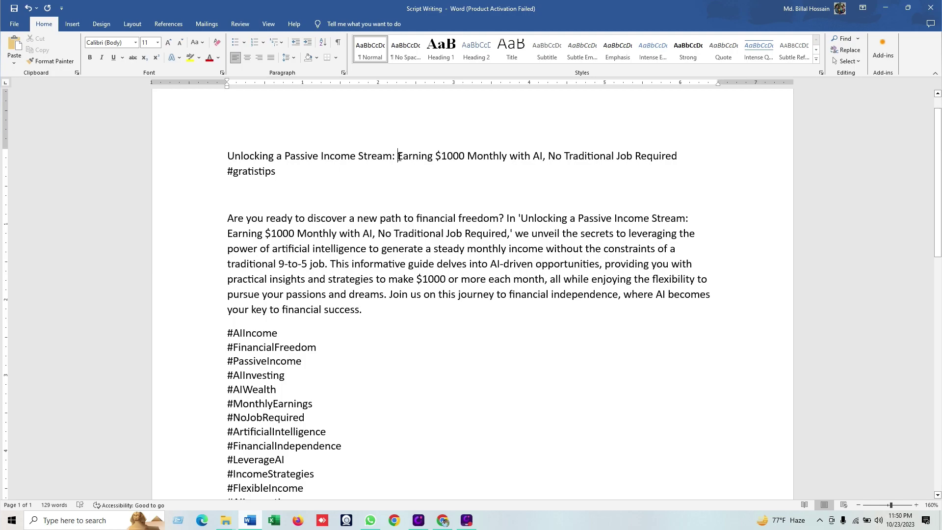
pyautogui.scroll(-3, 288, 221)
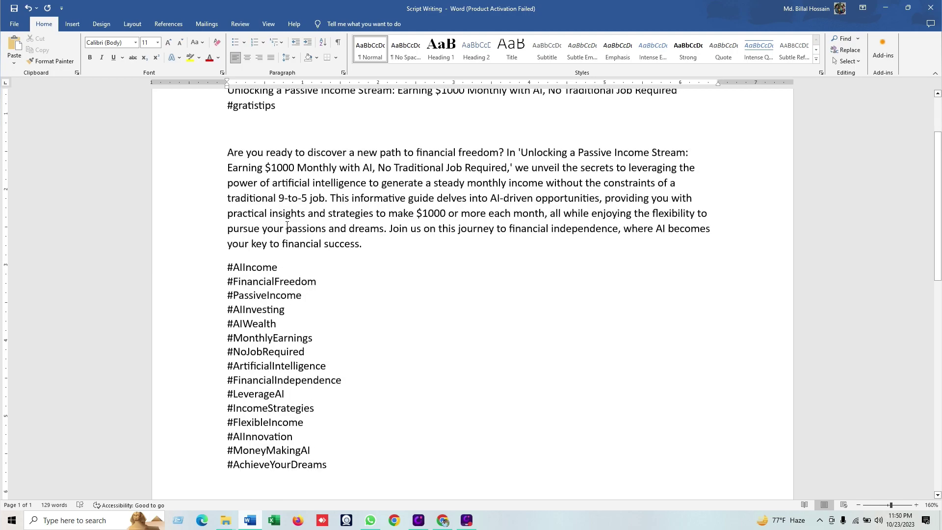
pyautogui.moveTo(223, 219); pyautogui.dragTo(343, 423)
pyautogui.click(337, 423)
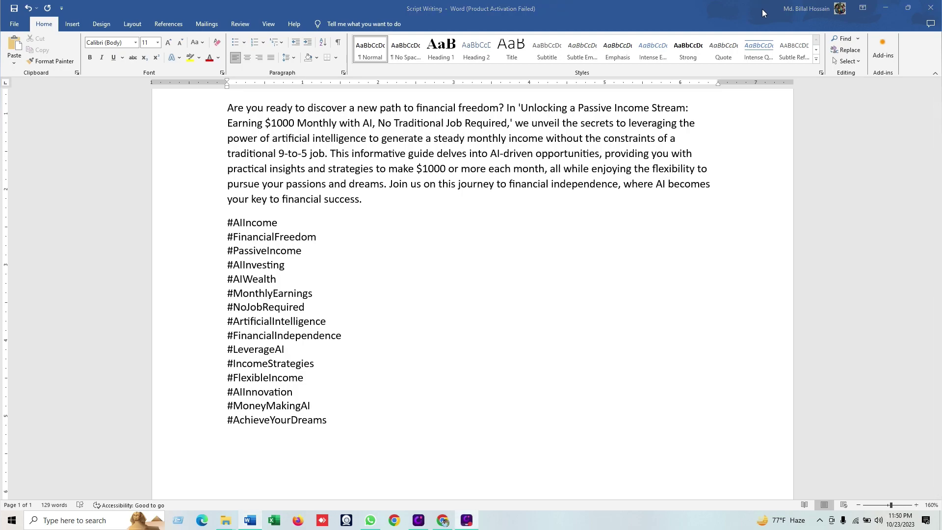
# Switch to ChatGPT and send the requests "remove tag and generate with comma" and "remove the hashtag".
pyautogui.hotkey('alt', 'Tab')
pyautogui.click(366, 484)
pyautogui.write('rem')
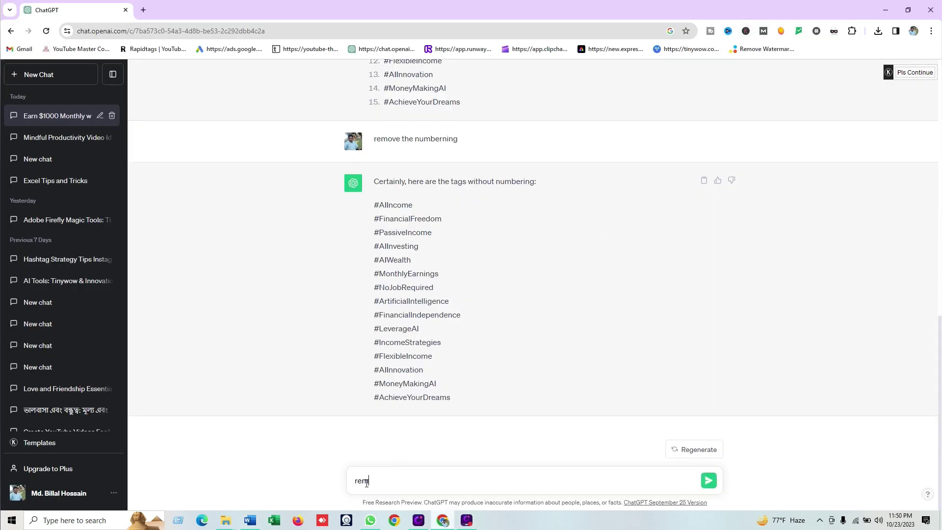
pyautogui.write('ove tag and generate with')
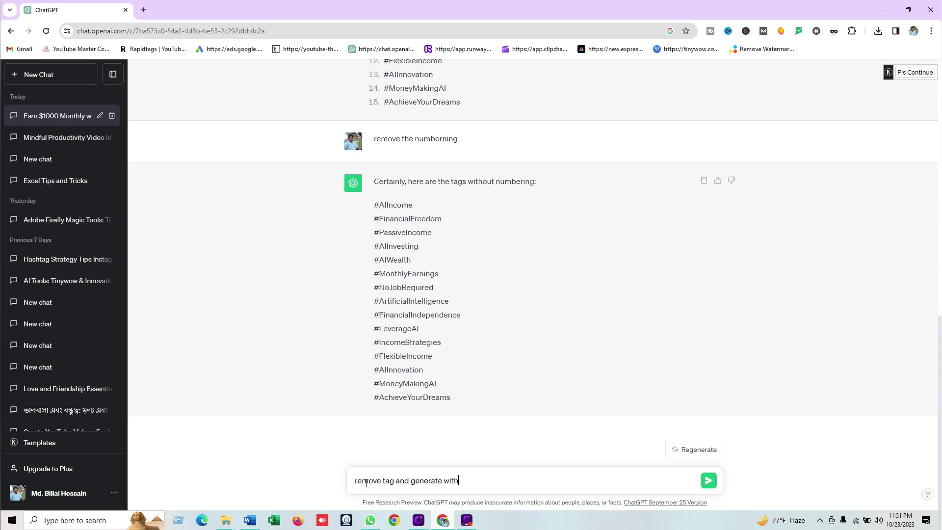
pyautogui.write(' comma')
pyautogui.click(709, 480)
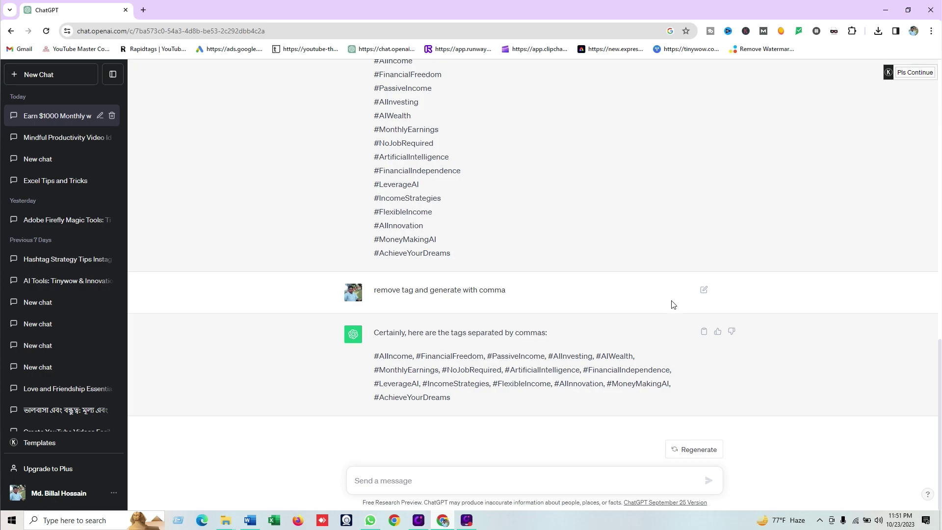
pyautogui.write('remove the hashtag')
pyautogui.press('Return')
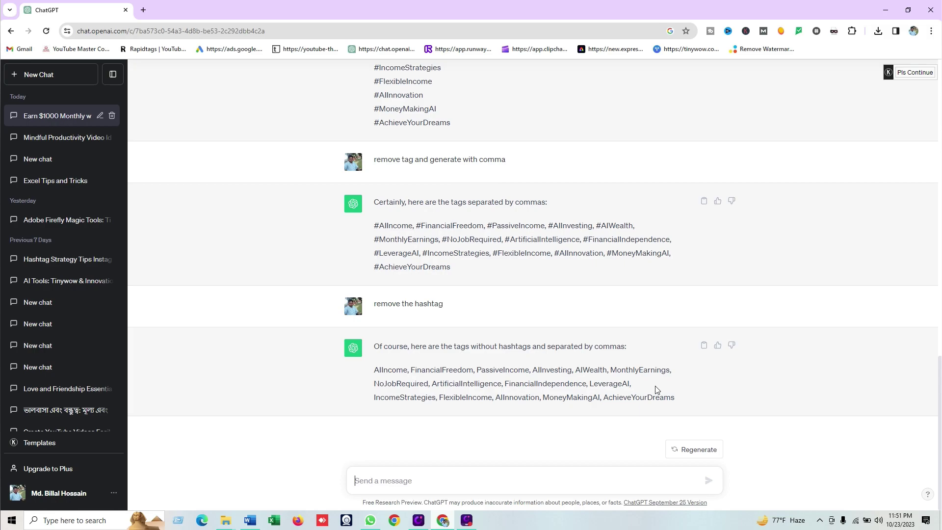
# Copy the comma-separated tags reply into the Word document below the hashtag list and delete its introductory sentence.
pyautogui.click(704, 346)
pyautogui.click(249, 520)
pyautogui.click(348, 406)
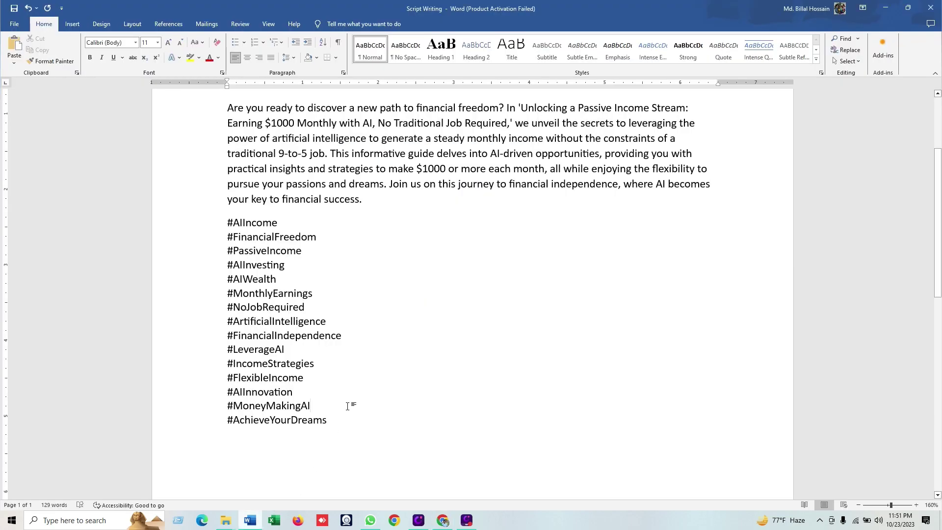
pyautogui.press('Return')
pyautogui.press('Return')
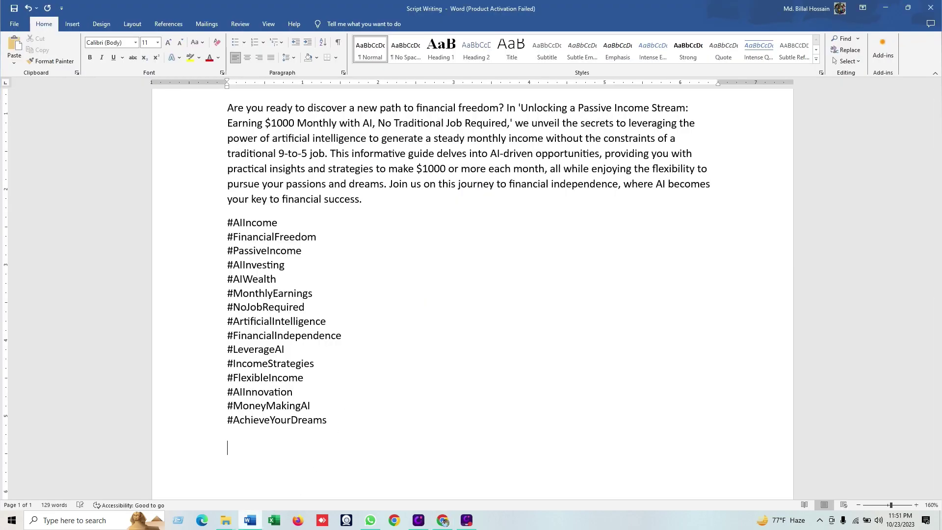
pyautogui.hotkey('ctrl', 'v')
pyautogui.moveTo(635, 414); pyautogui.dragTo(200, 433)
pyautogui.click(185, 417)
pyautogui.press('Delete')
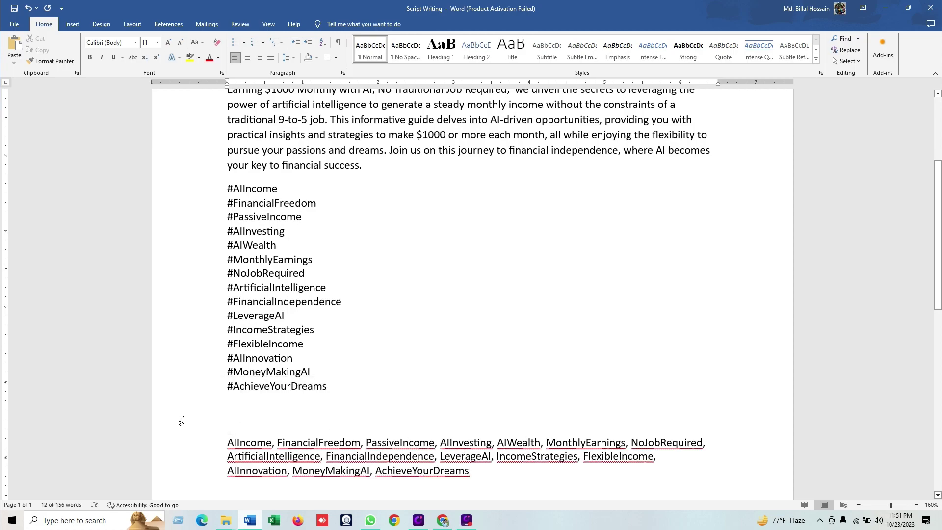
# Insert the label "Title" before the document's title and the label "Description" before the description paragraph.
pyautogui.scroll(5, 181, 420)
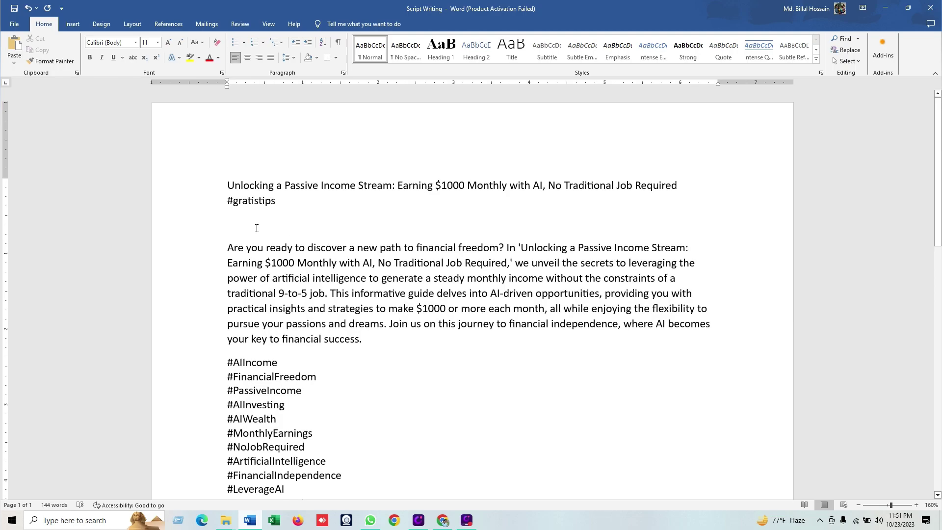
pyautogui.click(227, 186)
pyautogui.write('Title')
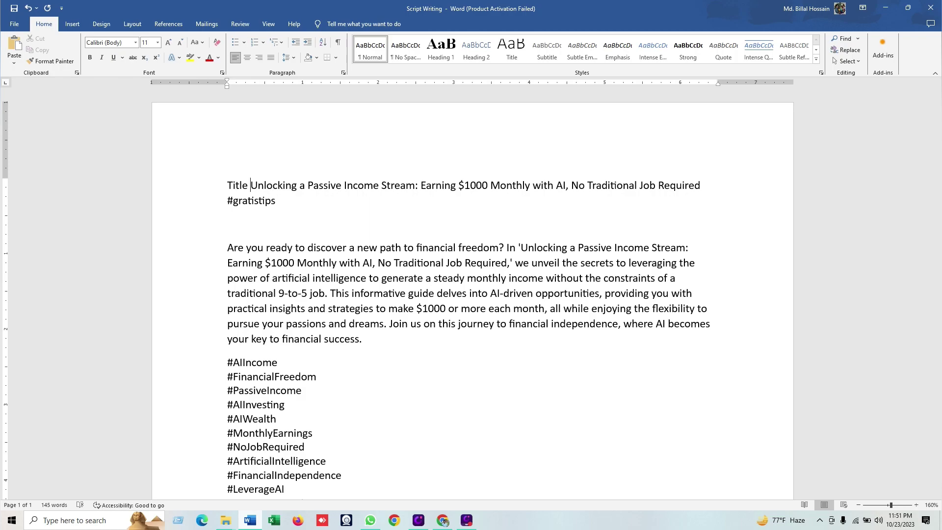
pyautogui.click(227, 248)
pyautogui.write('DEe')
pyautogui.press('BackSpace')
pyautogui.press('BackSpace')
pyautogui.write('escription:')
# Insert the label "Tags" followed by a space before the comma-separated tags.
pyautogui.scroll(-6, 471, 295)
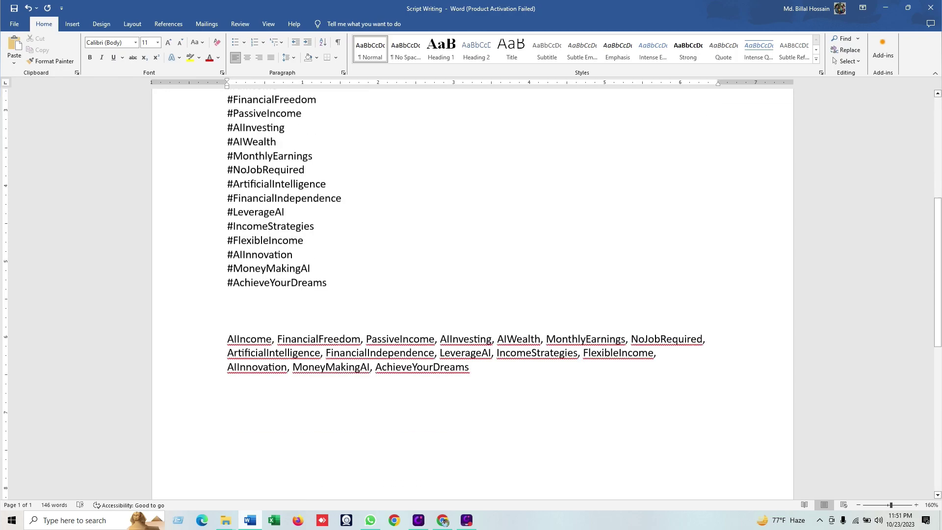
pyautogui.click(225, 324)
pyautogui.write('Tags')
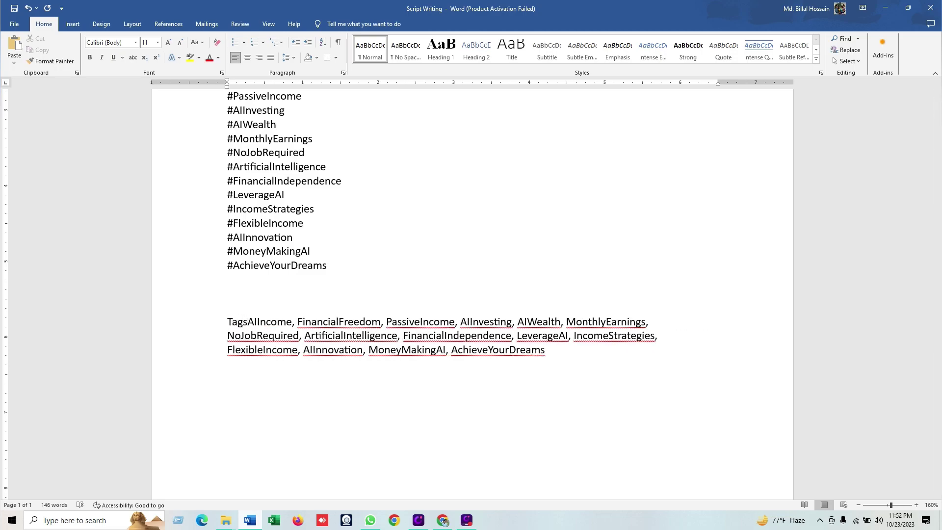
pyautogui.scroll(3, 255, 203)
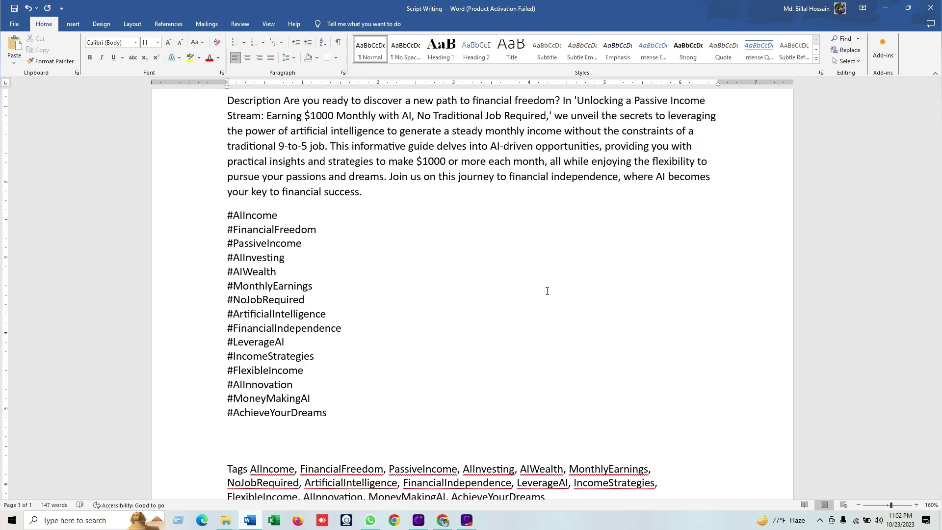
pyautogui.scroll(3, 547, 291)
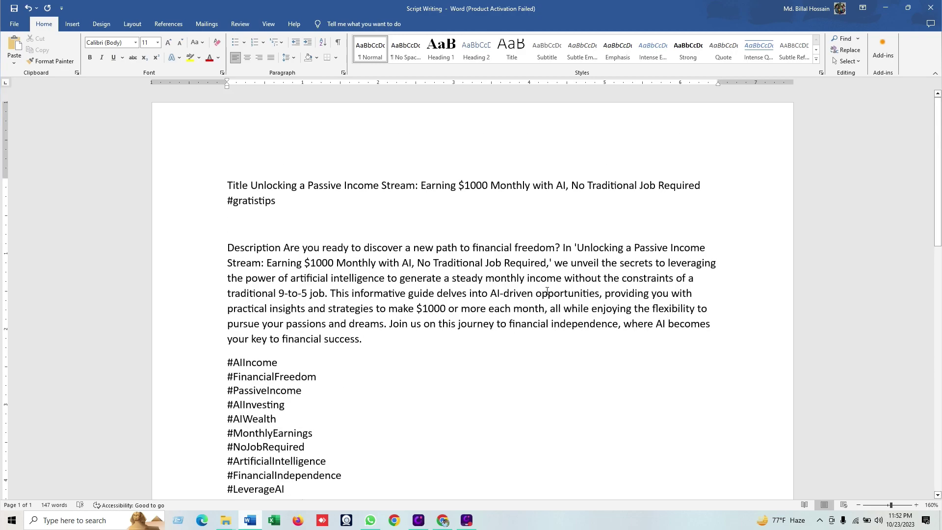